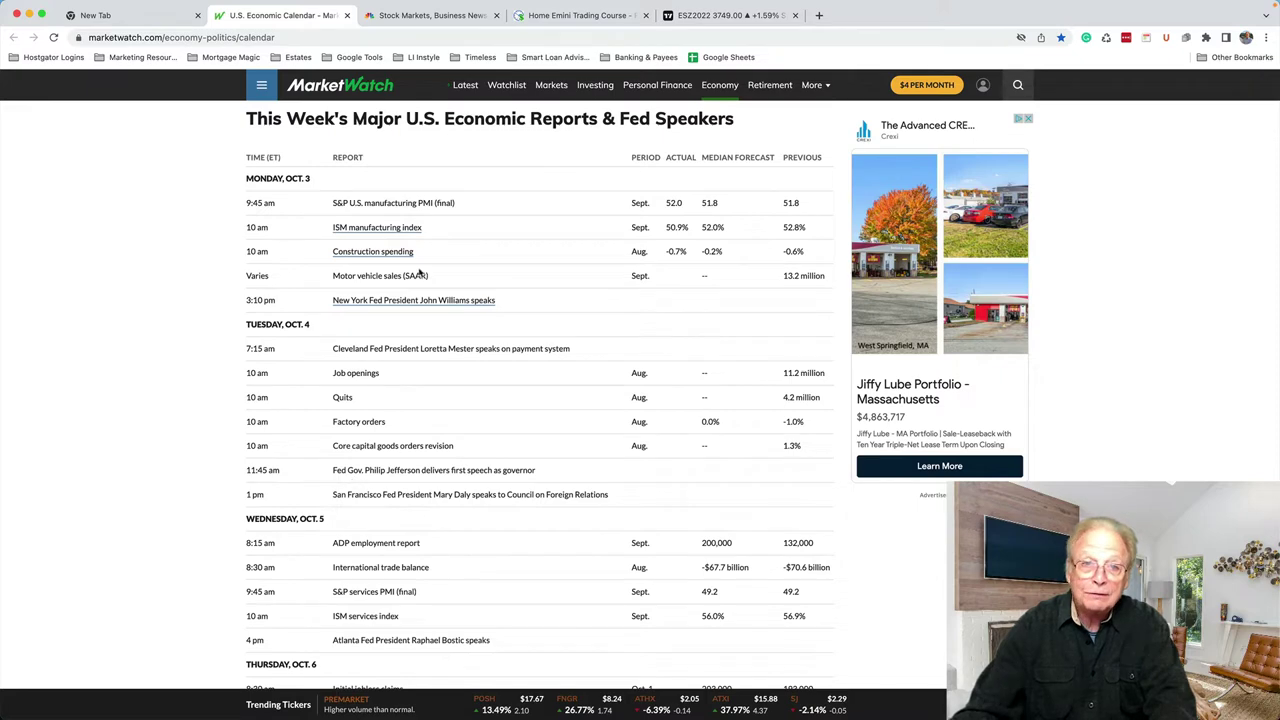
# Step: After reviewing the MarketWatch economic calendar, switch to the CNBC market news page
pyautogui.click(418, 16)
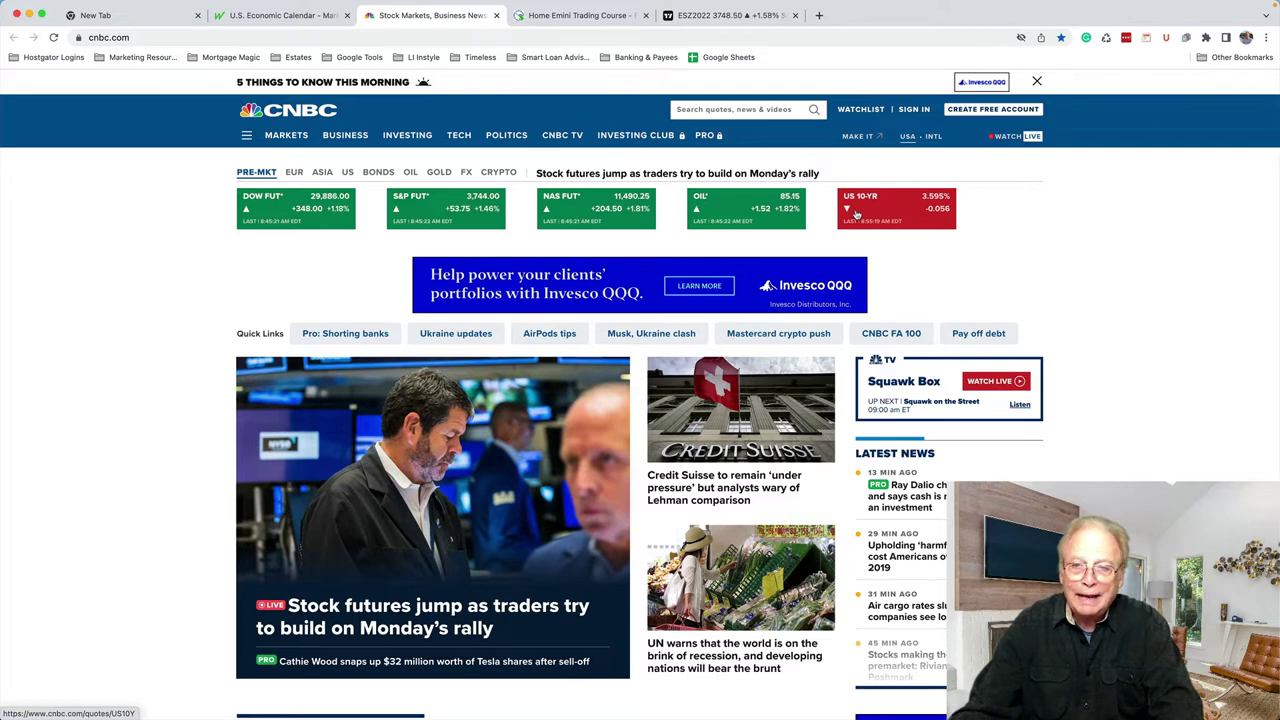
# Step: Scroll through CNBC's pre-market futures, then move on to the Timeless Dollar course site
pyautogui.scroll(-1, 211, 313)
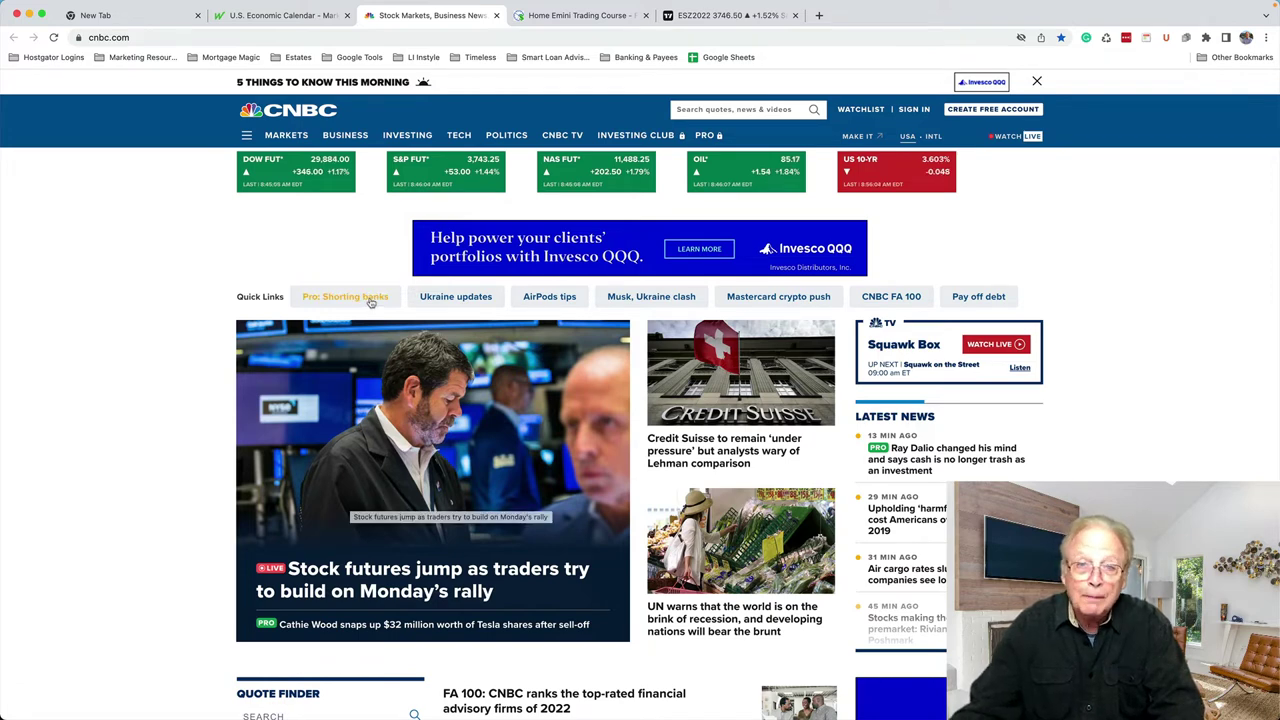
pyautogui.click(576, 18)
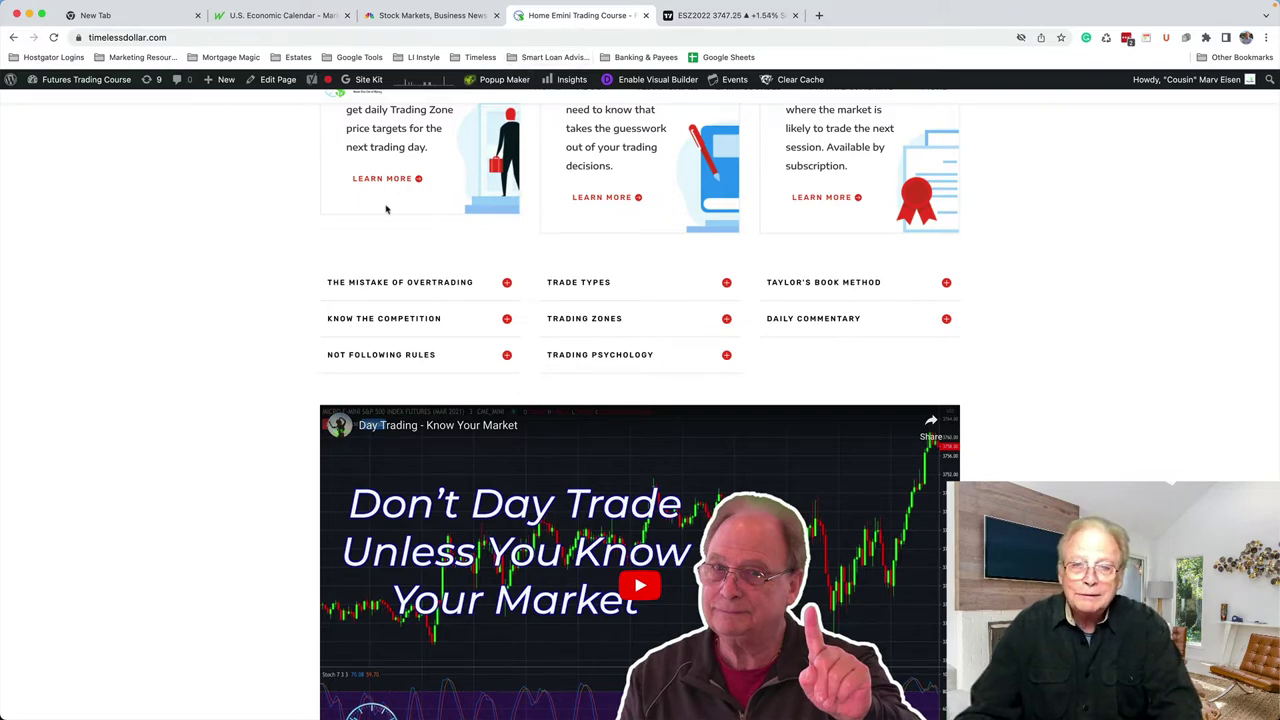
pyautogui.scroll(10, 350, 209)
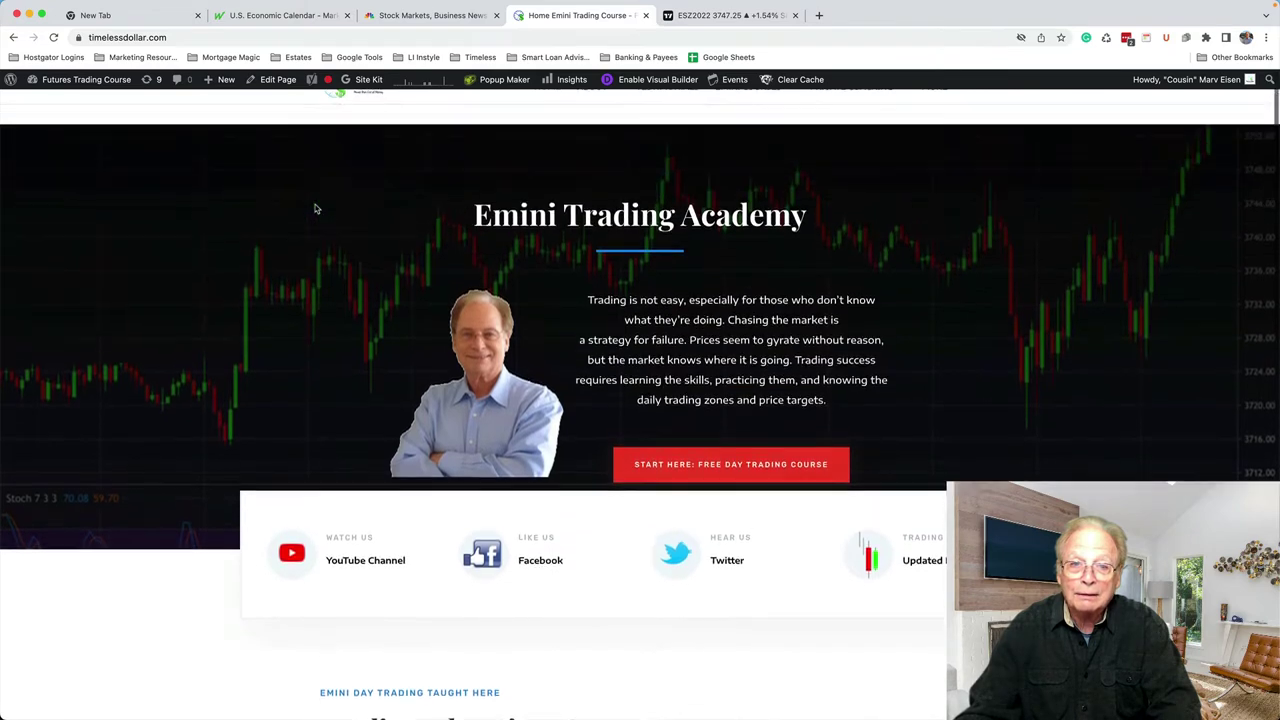
pyautogui.scroll(2, 315, 208)
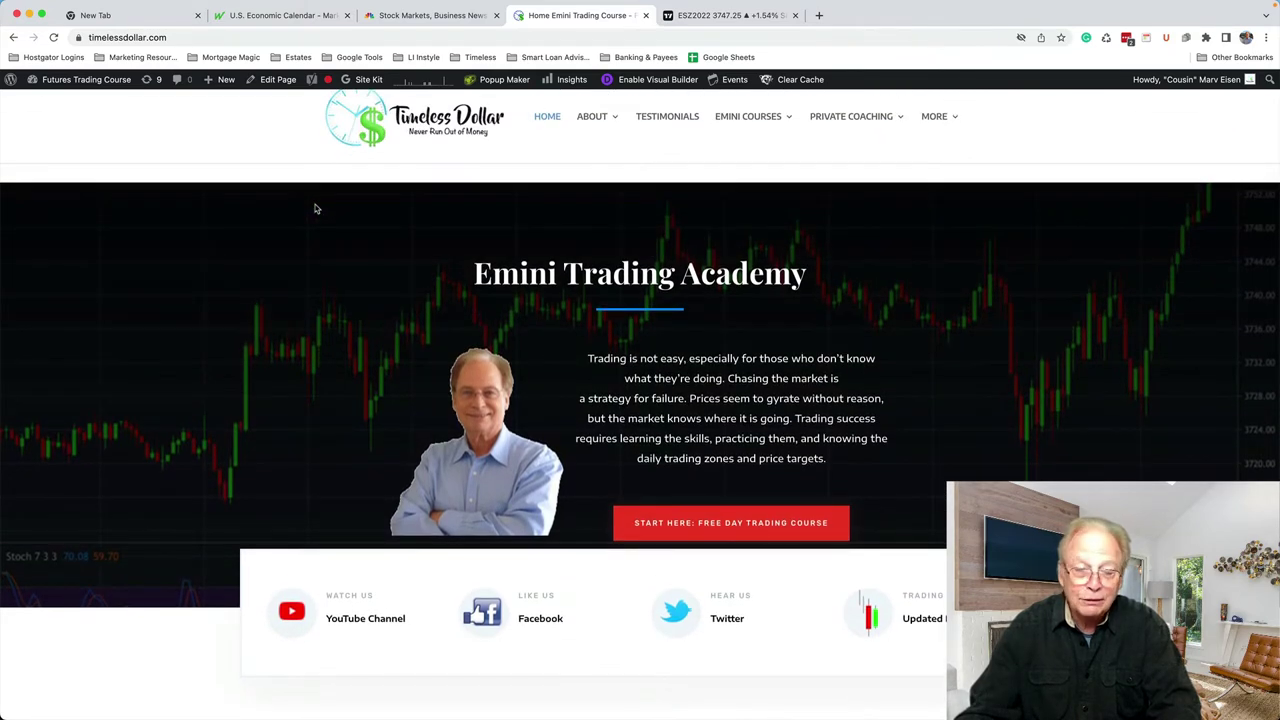
pyautogui.scroll(-8, 315, 208)
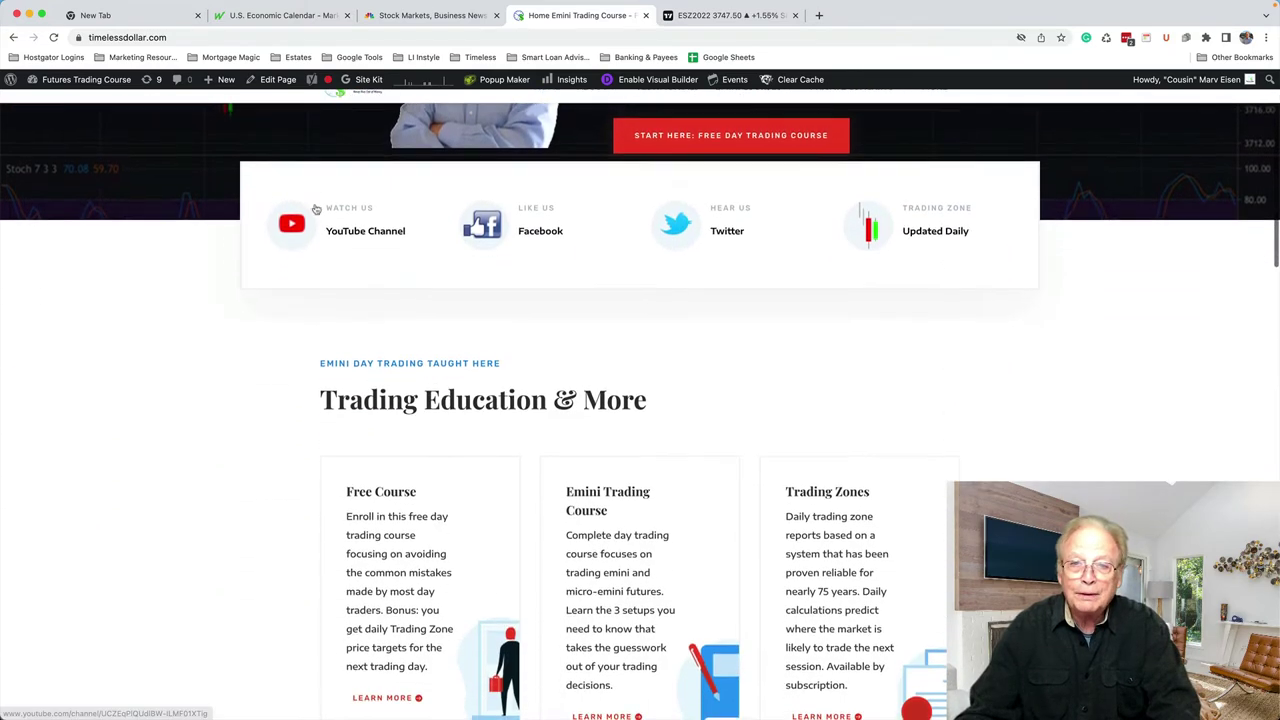
pyautogui.scroll(-9, 315, 208)
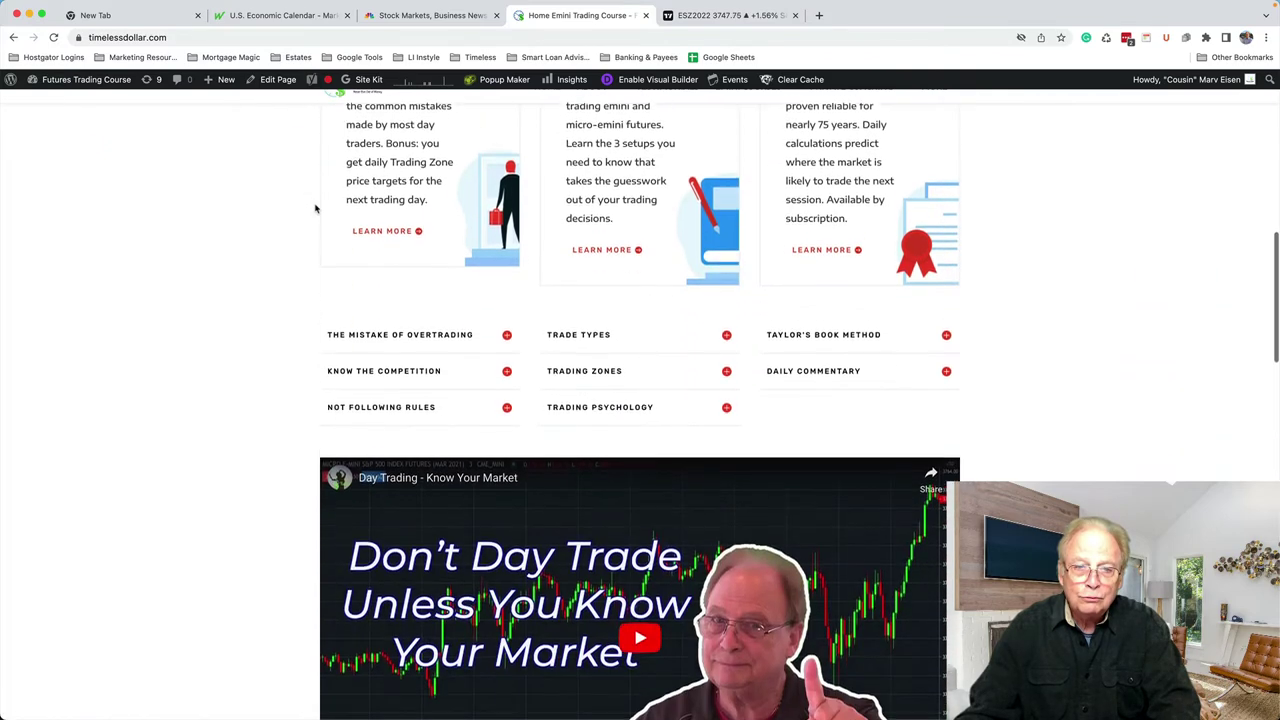
pyautogui.scroll(-2, 315, 208)
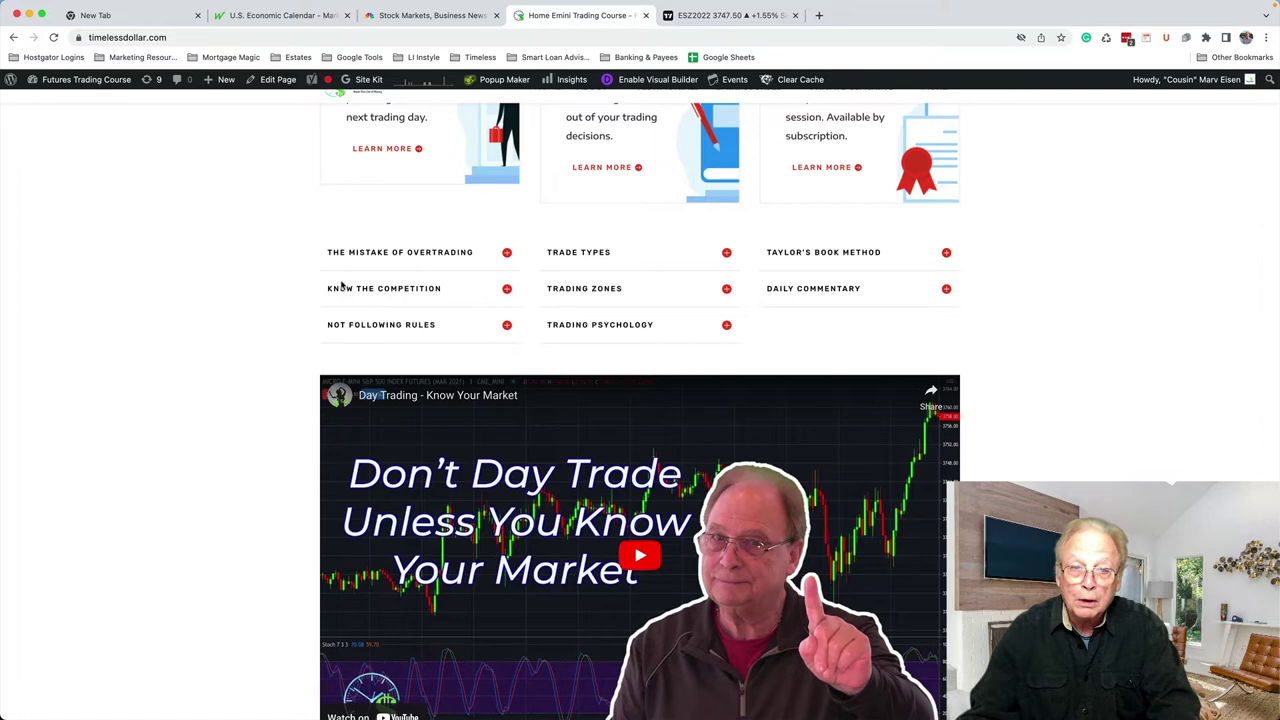
# Step: Expand the Know the Competition section and return to the top of the page
pyautogui.click(507, 289)
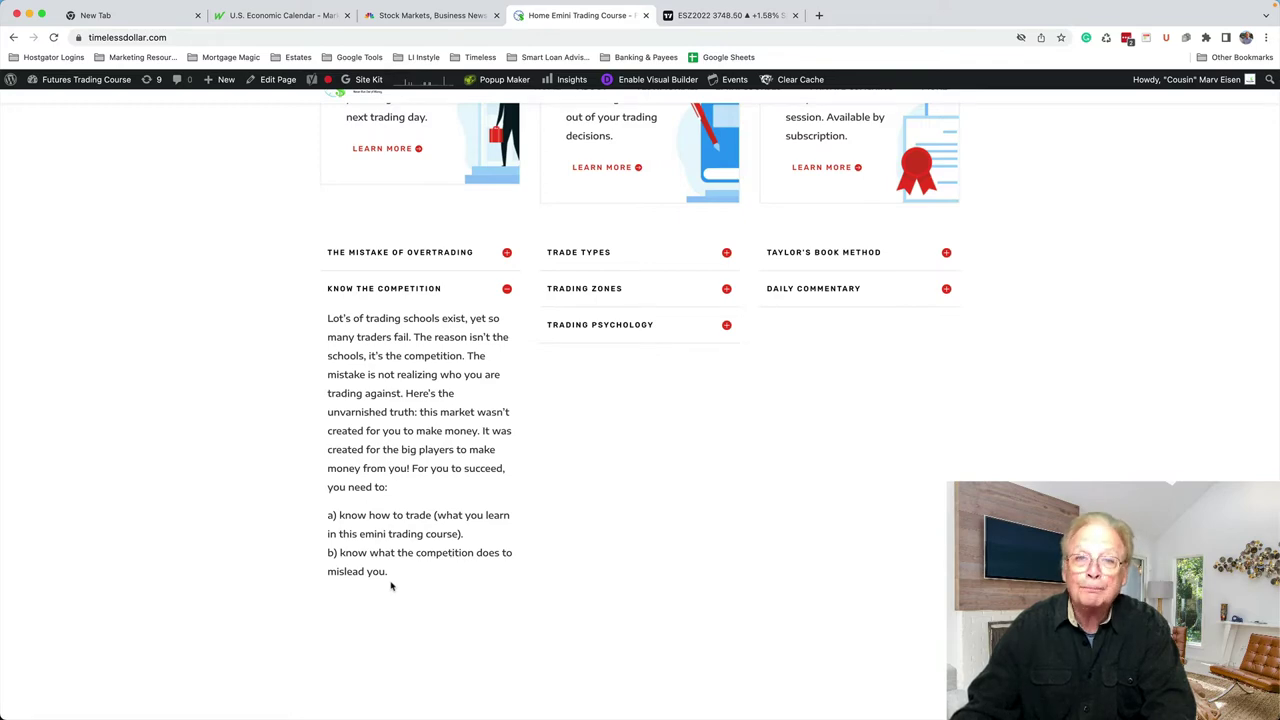
pyautogui.scroll(15, 391, 587)
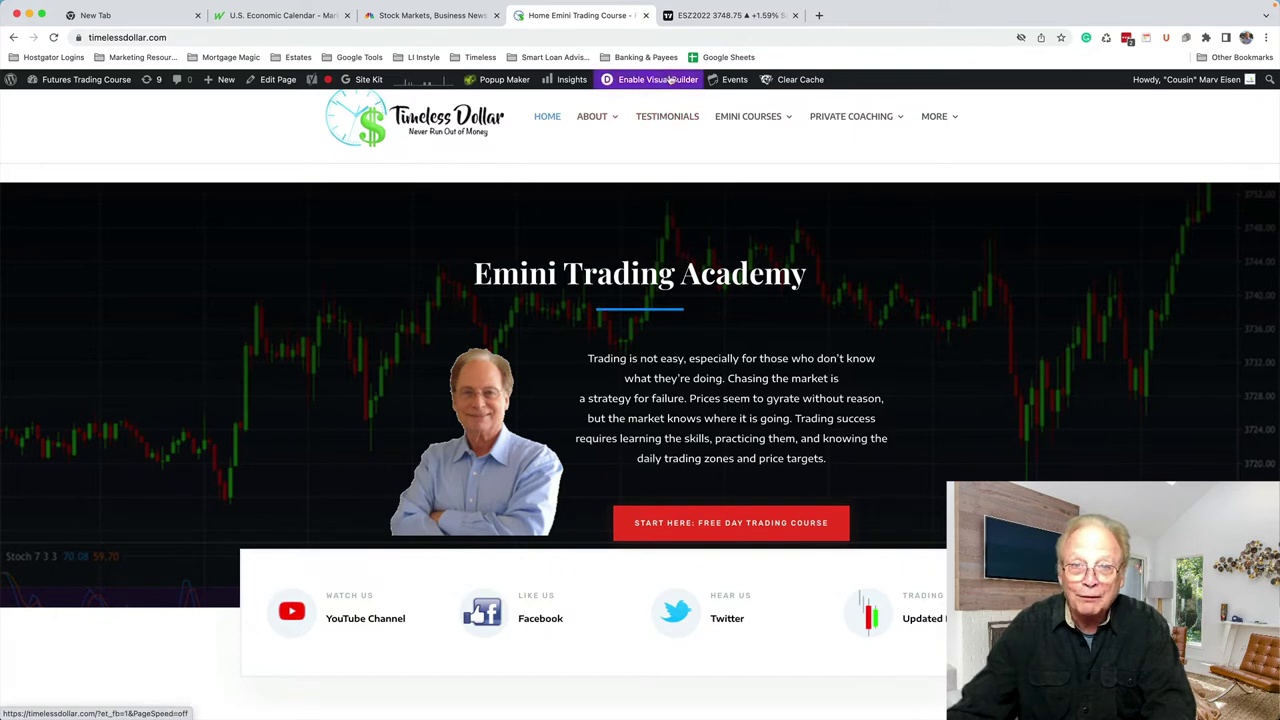
pyautogui.click(706, 17)
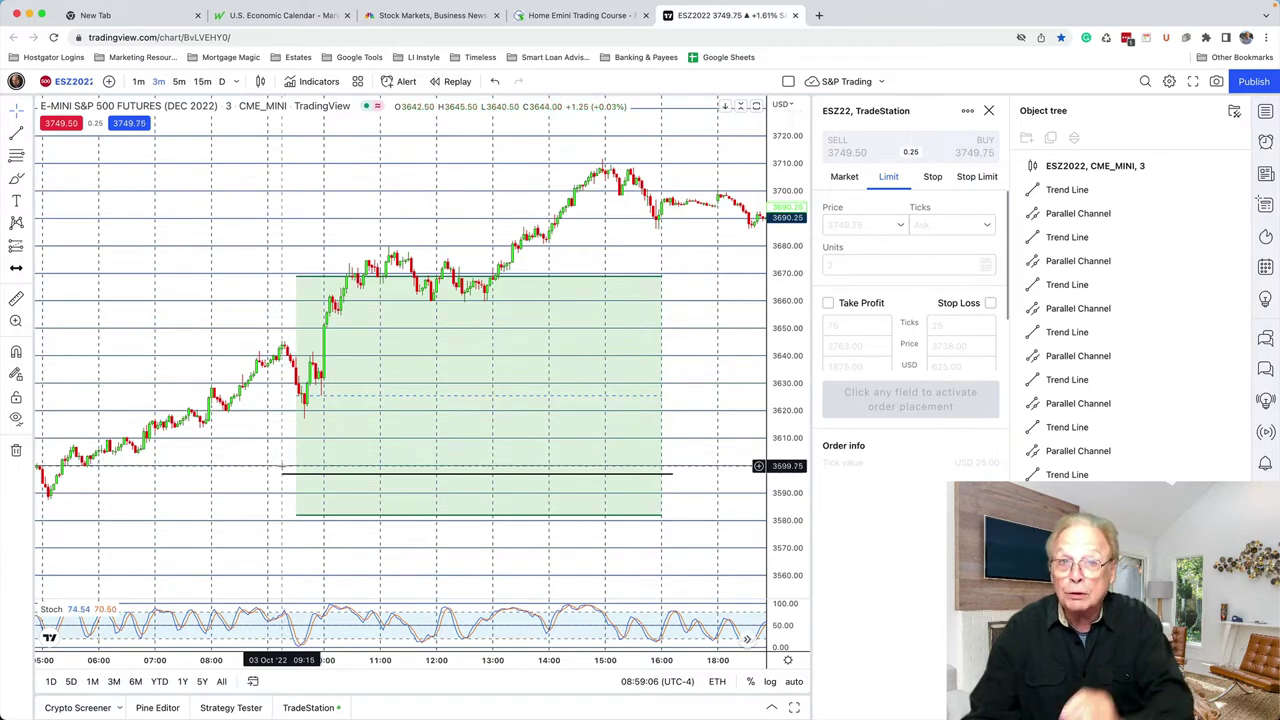
pyautogui.click(280, 473)
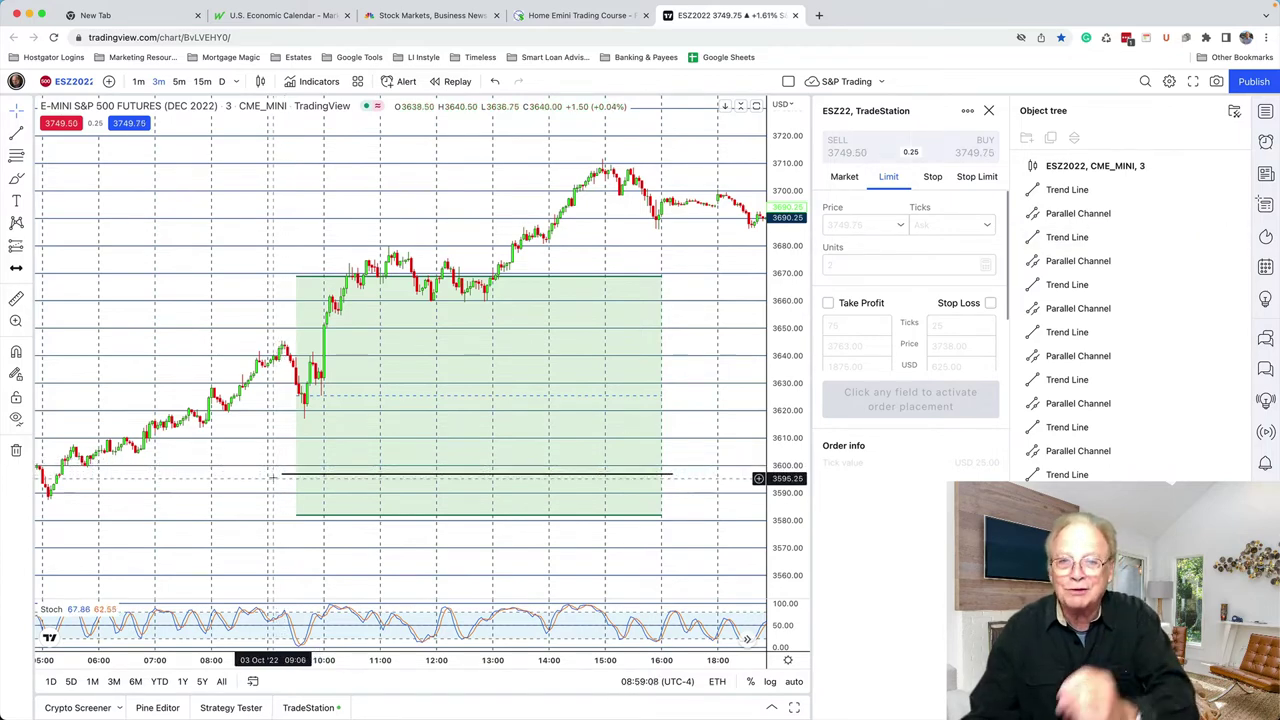
pyautogui.click(271, 469)
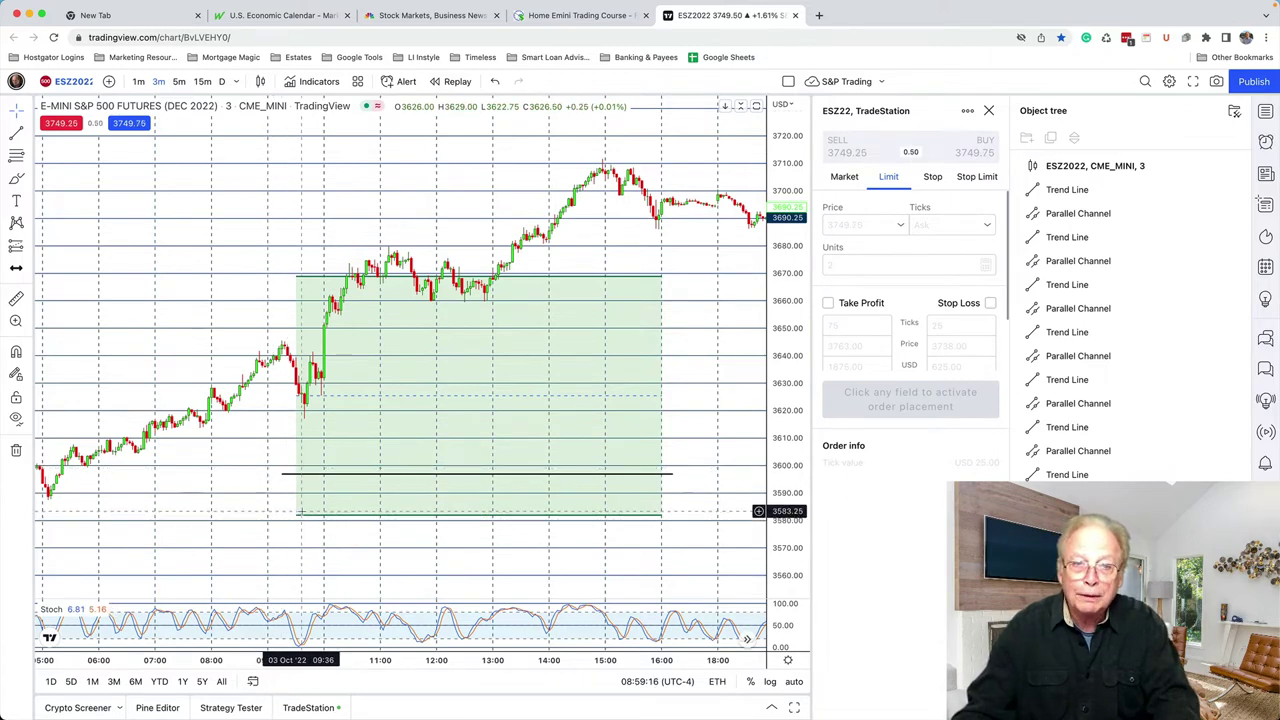
pyautogui.click(315, 277)
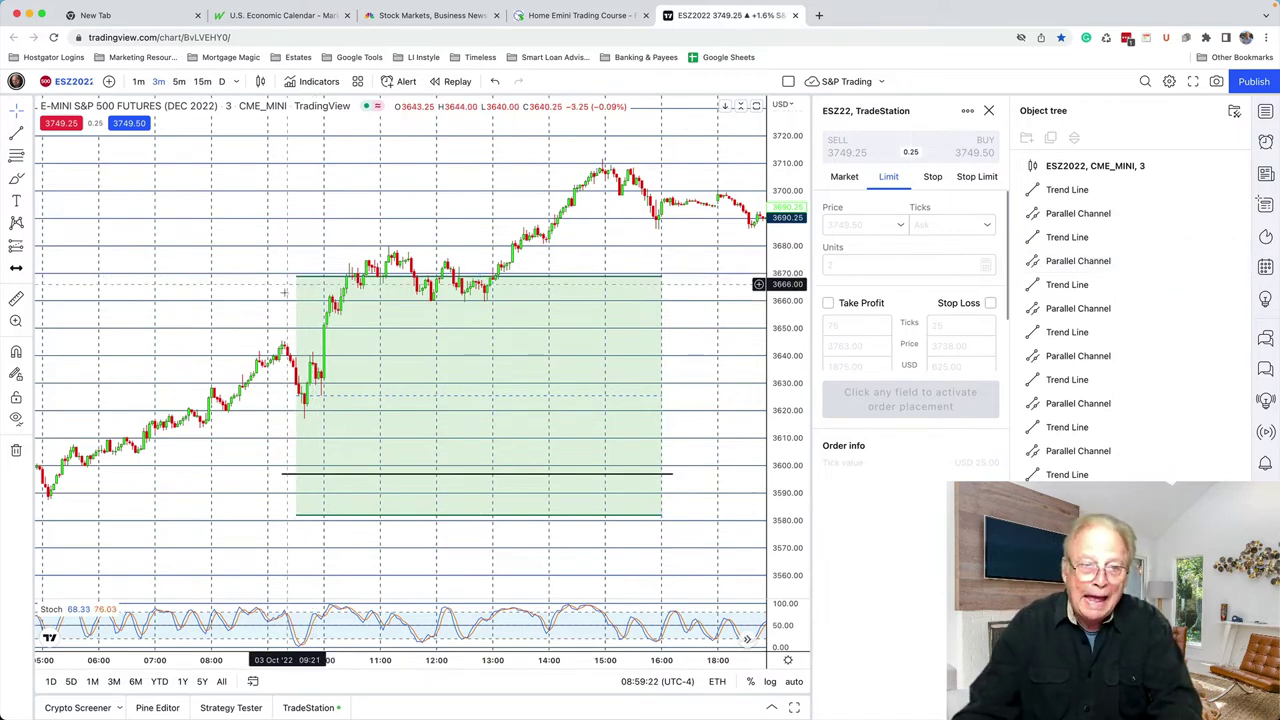
pyautogui.click(290, 274)
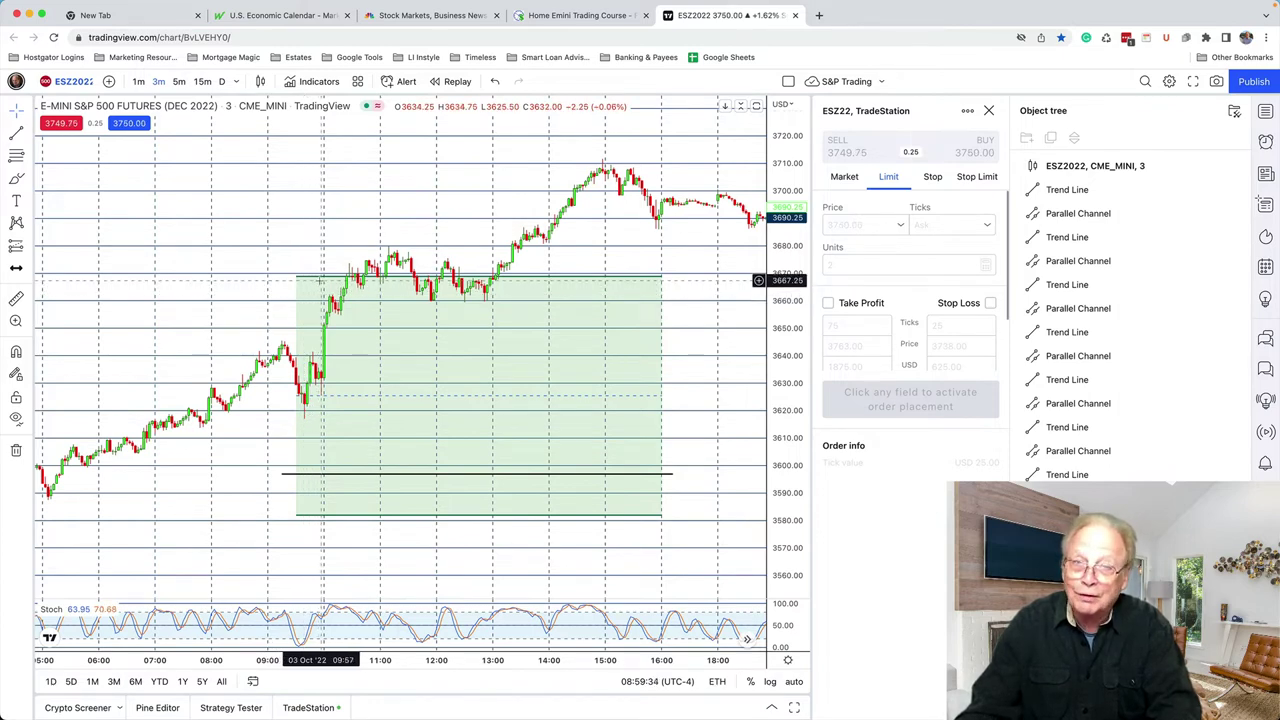
pyautogui.click(320, 278)
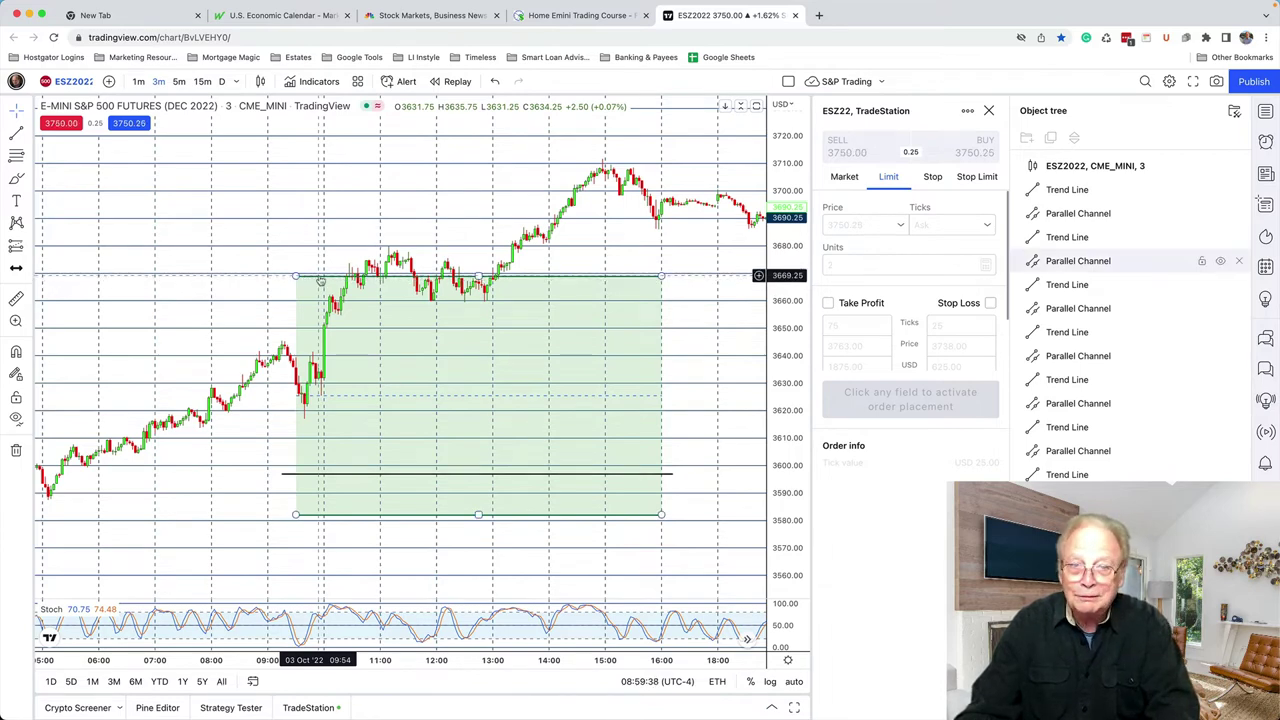
pyautogui.click(255, 285)
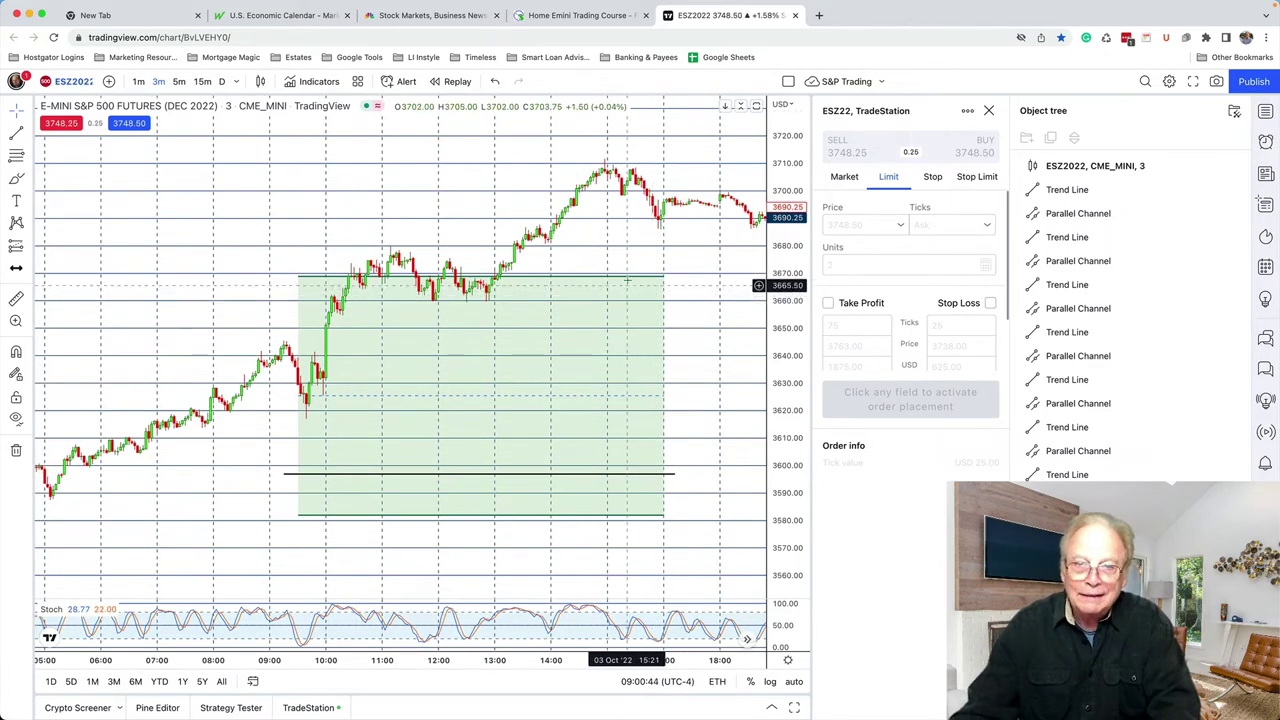
pyautogui.click(598, 515)
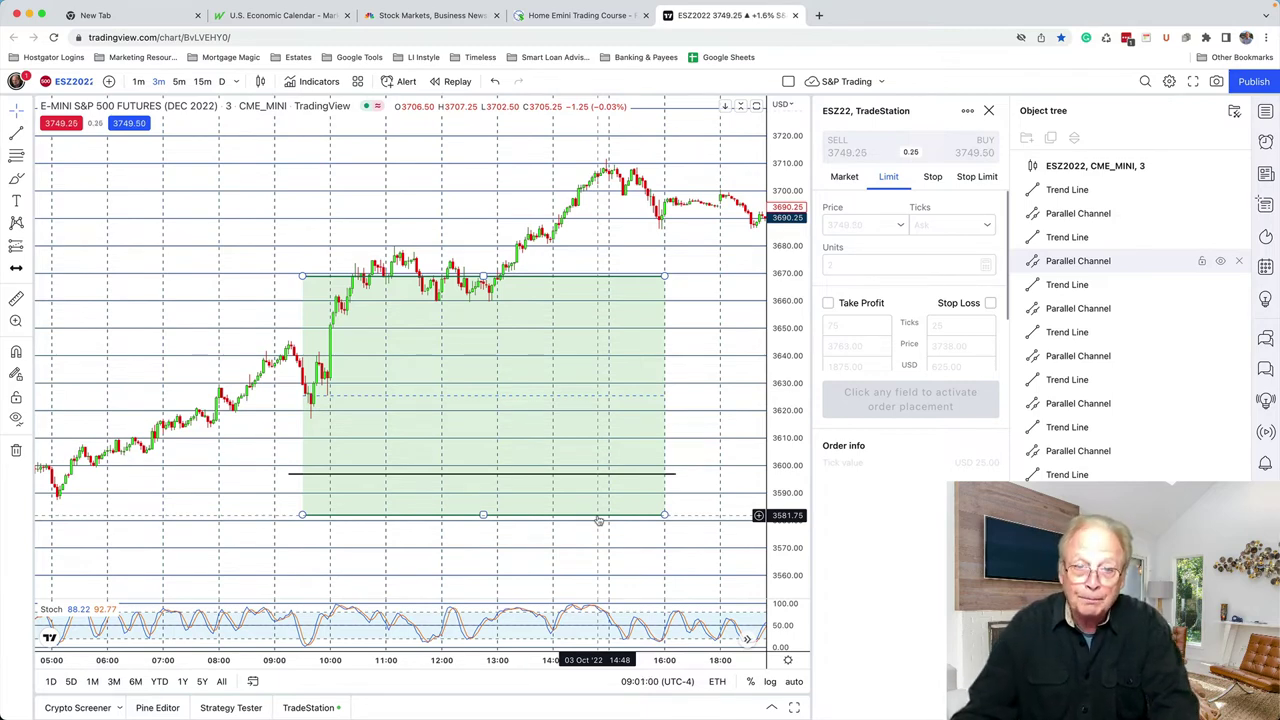
pyautogui.click(598, 520)
pyautogui.scroll(-2, 605, 522)
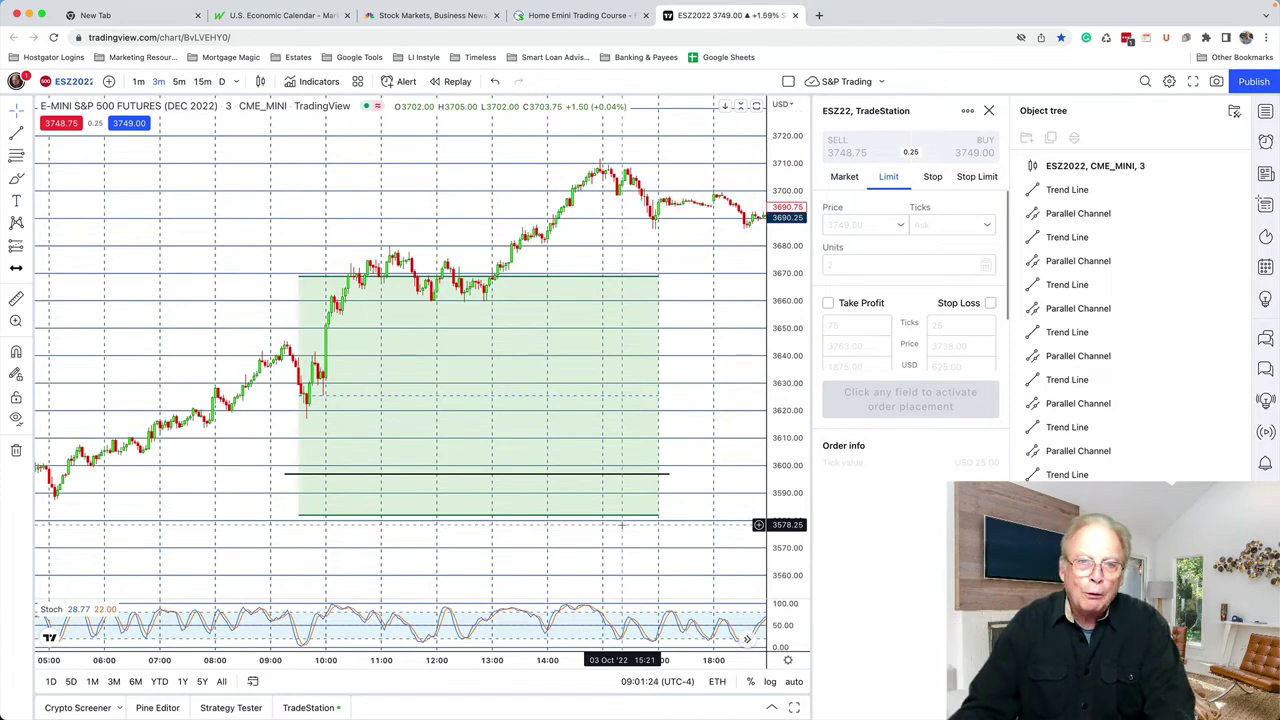
pyautogui.hscroll(-2, 590, 524)
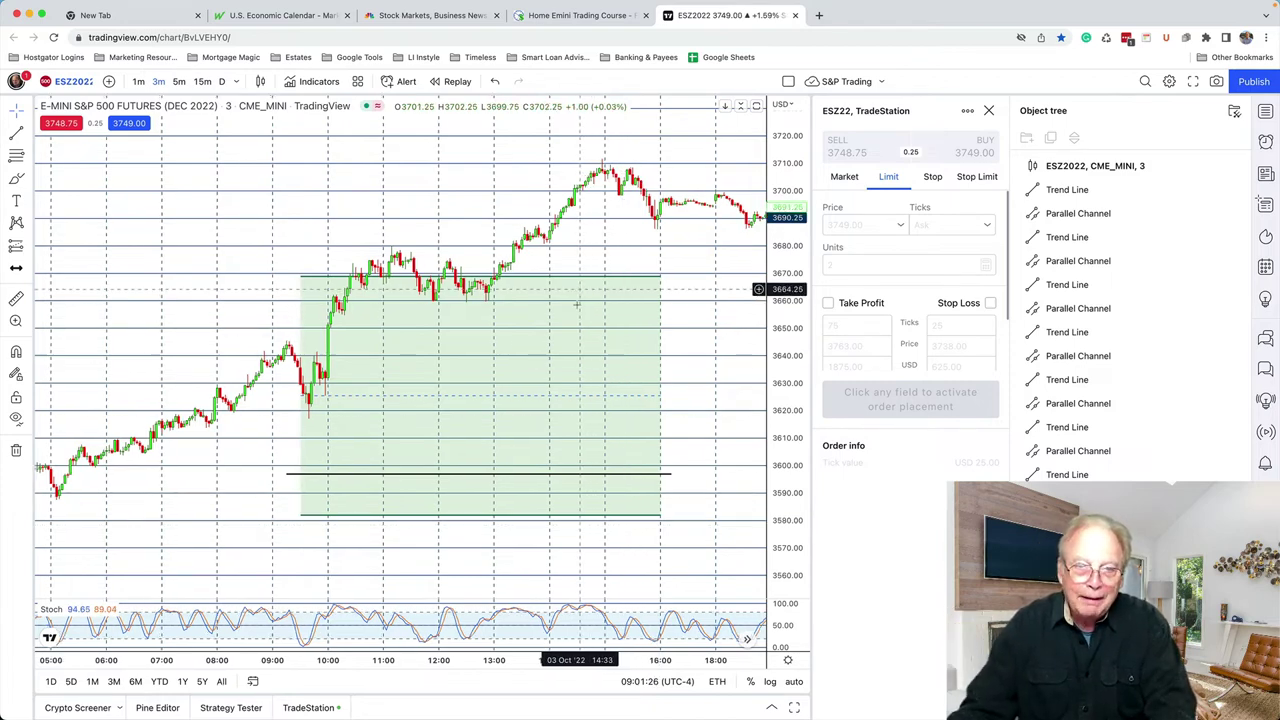
pyautogui.hscroll(-1, 567, 530)
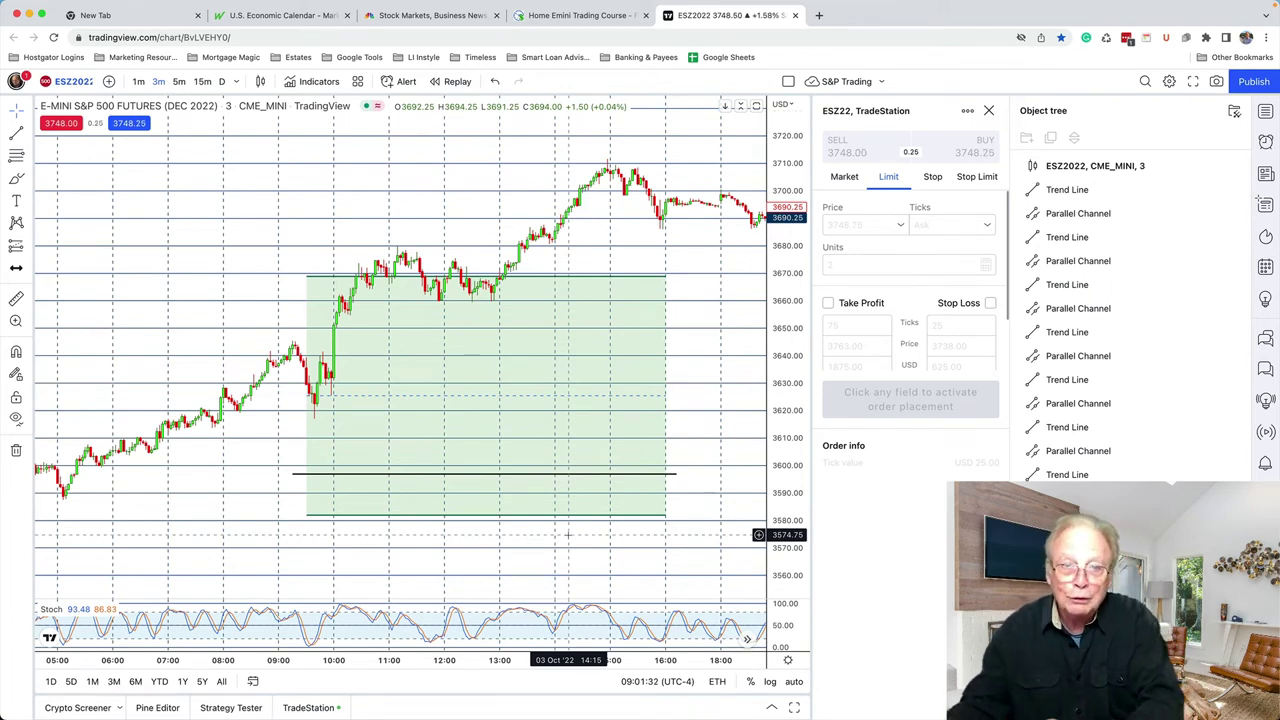
pyautogui.hscroll(5, 567, 535)
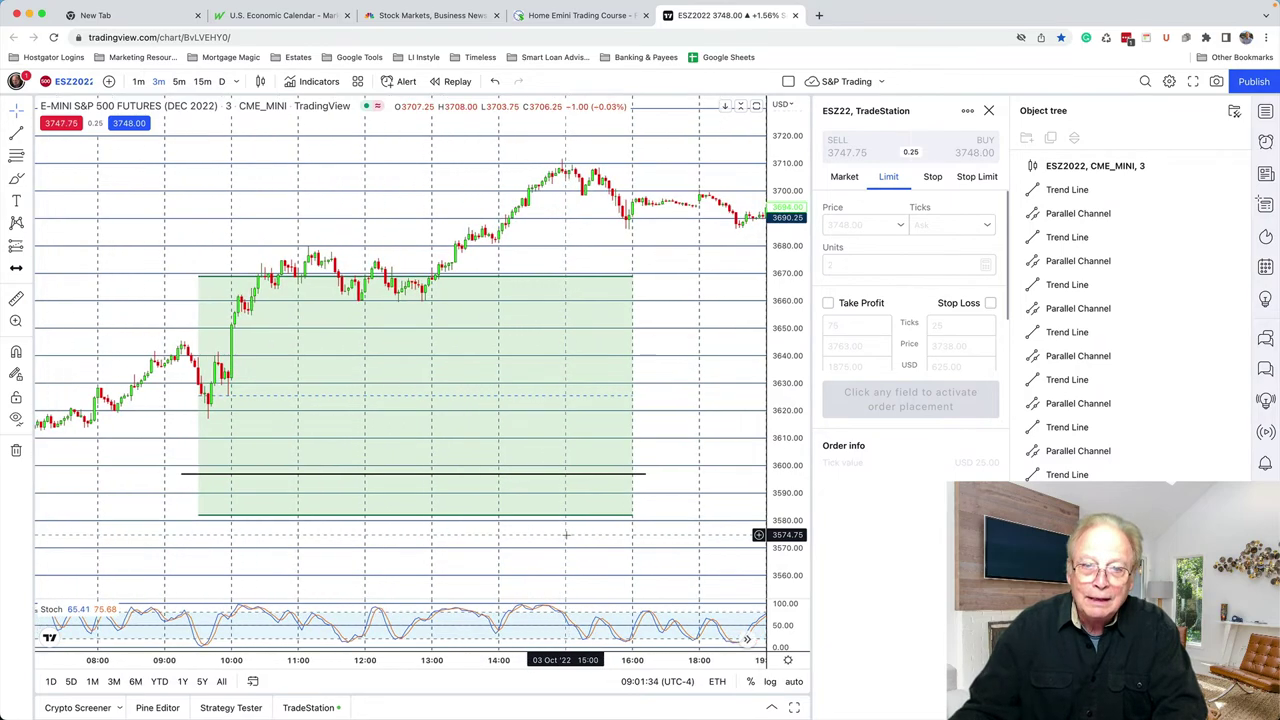
pyautogui.hscroll(-3, 565, 533)
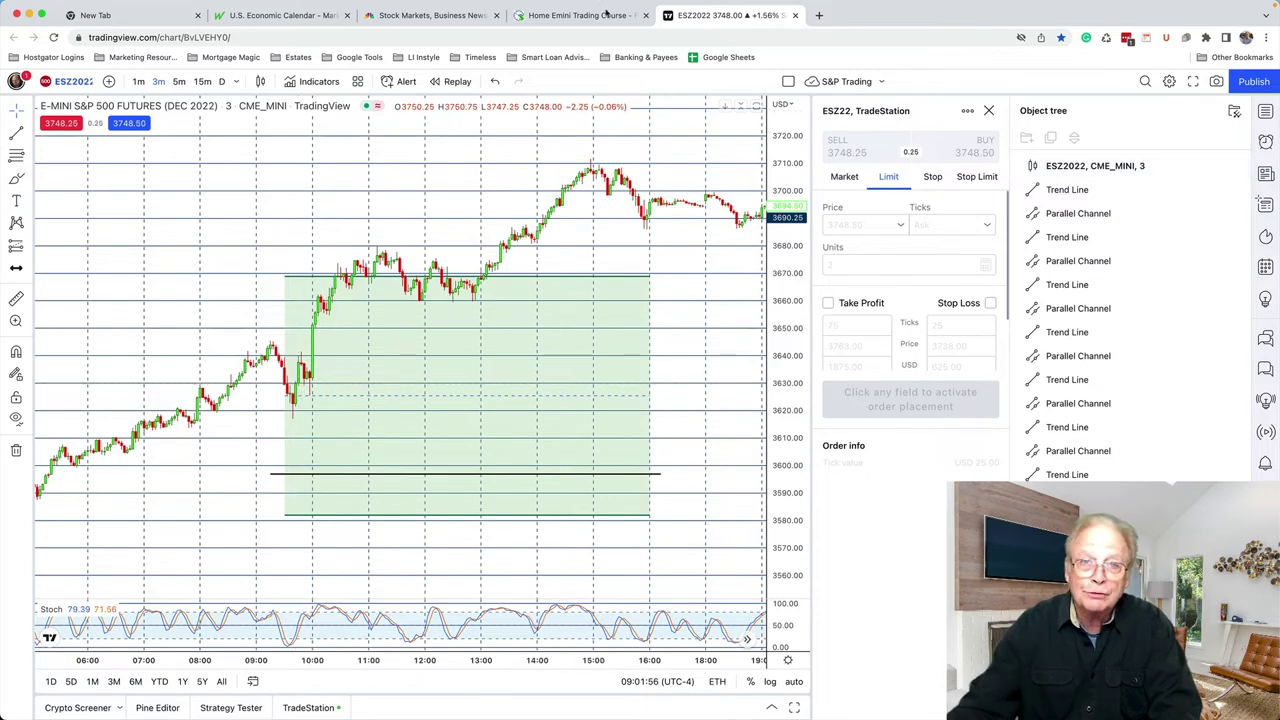
# Step: Bring the Timeless Dollar Emini Trading Academy home page back into view
pyautogui.click(584, 18)
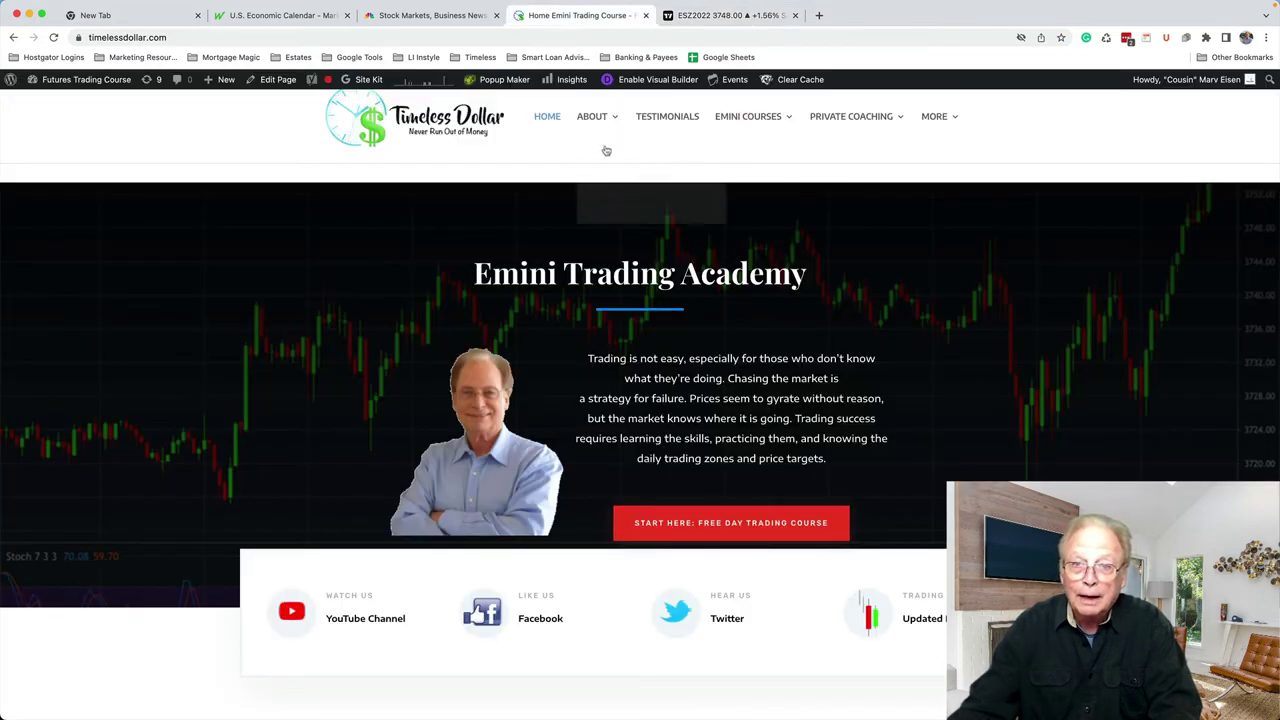
pyautogui.moveTo(785, 125)
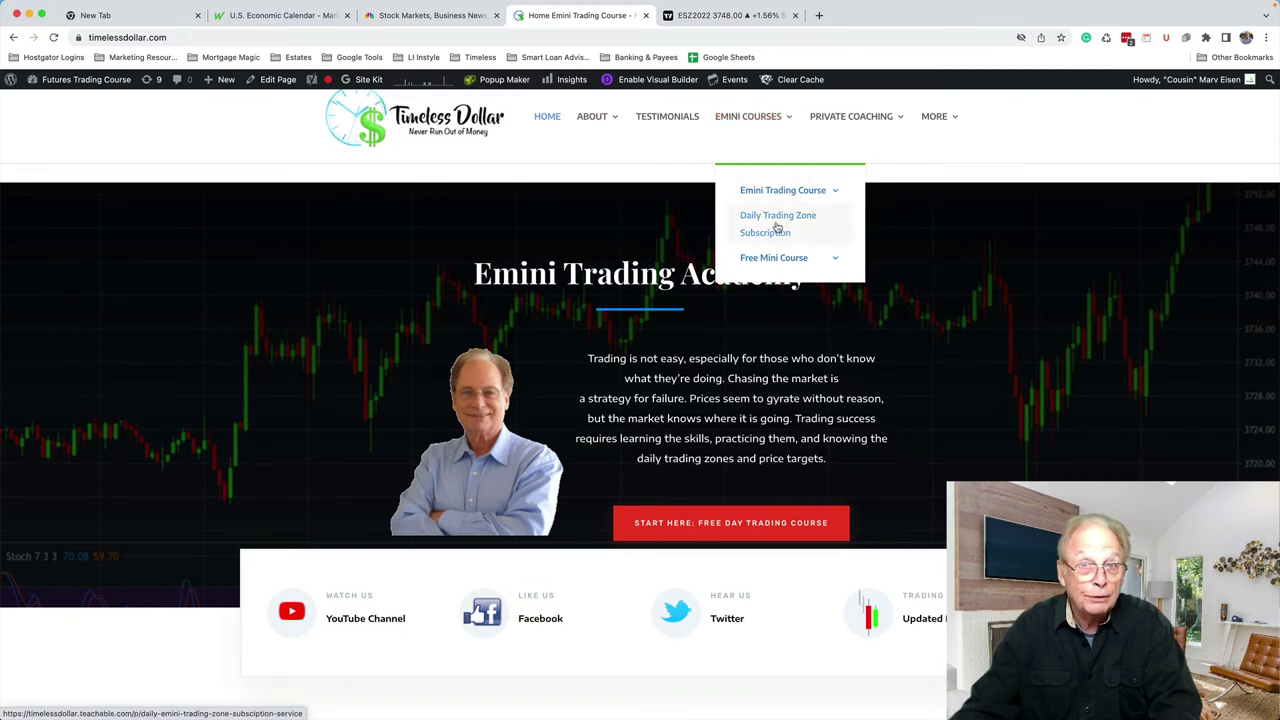
# Step: Return to the E-mini S&P 500 3-minute chart with the green zone box
pyautogui.click(744, 15)
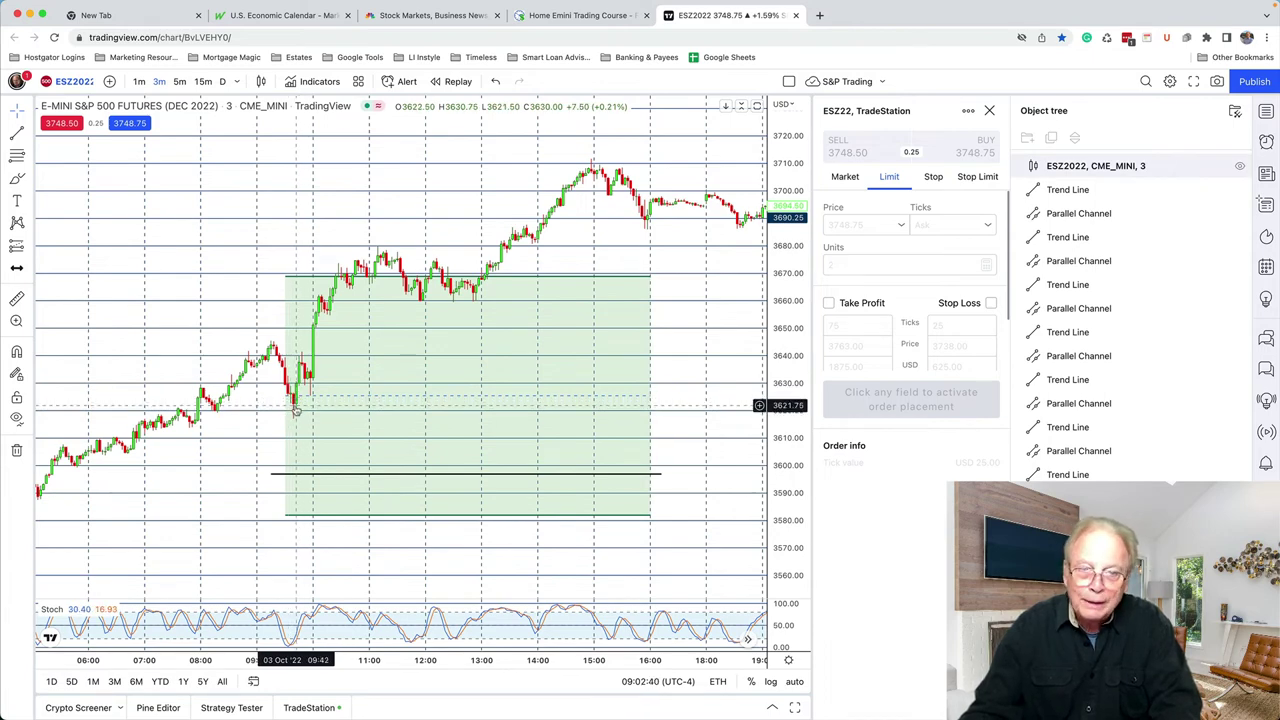
# Step: Clone the green zone box and drag the copy up toward the day's high
pyautogui.click(571, 274)
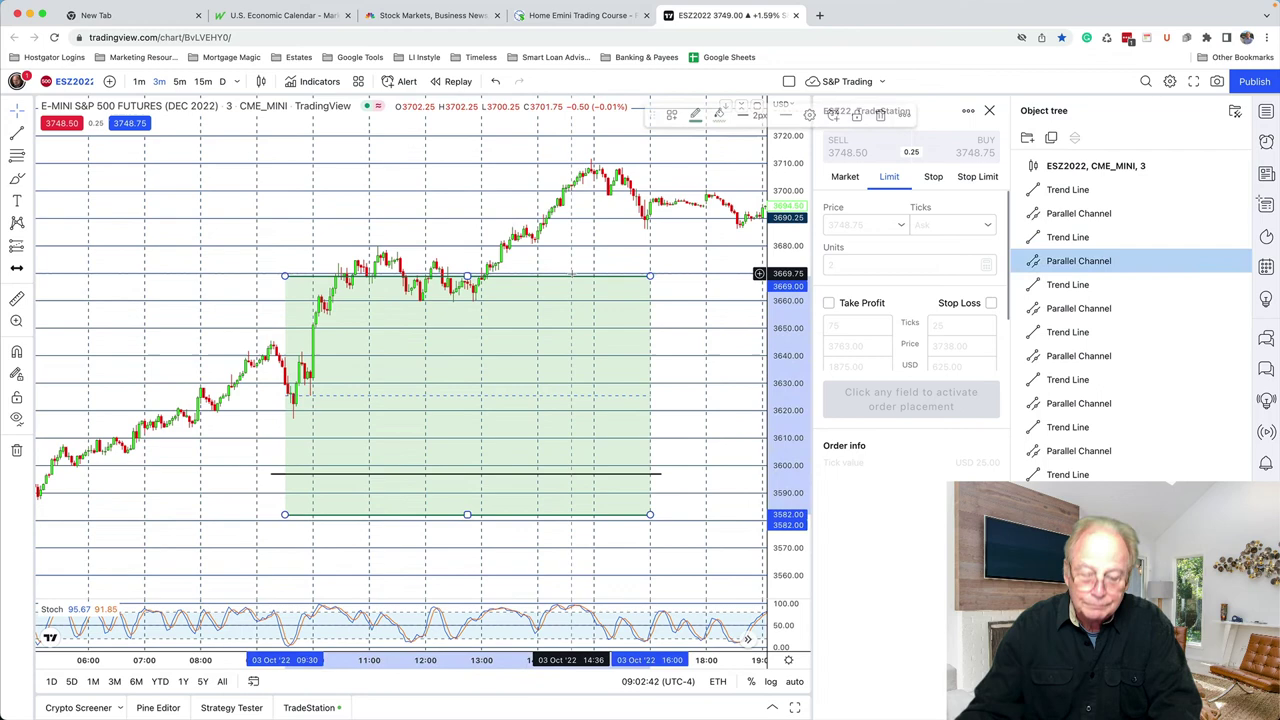
pyautogui.click(594, 244)
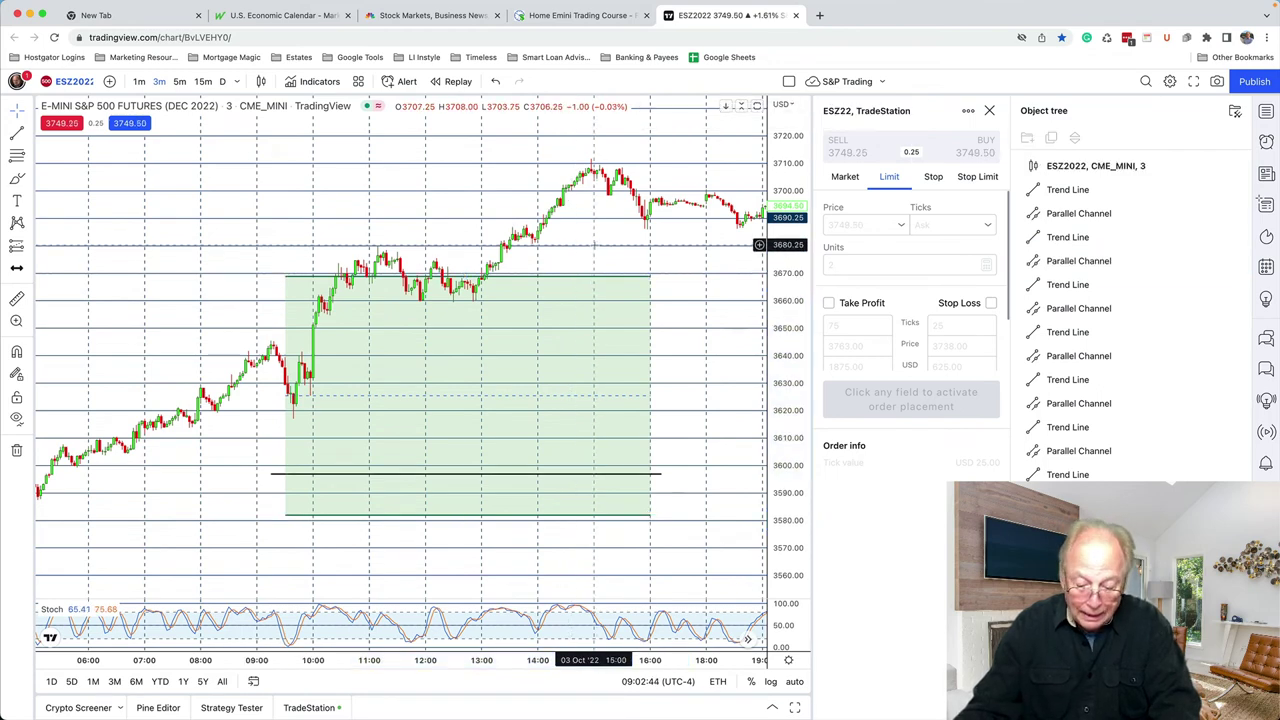
pyautogui.press('super+v')
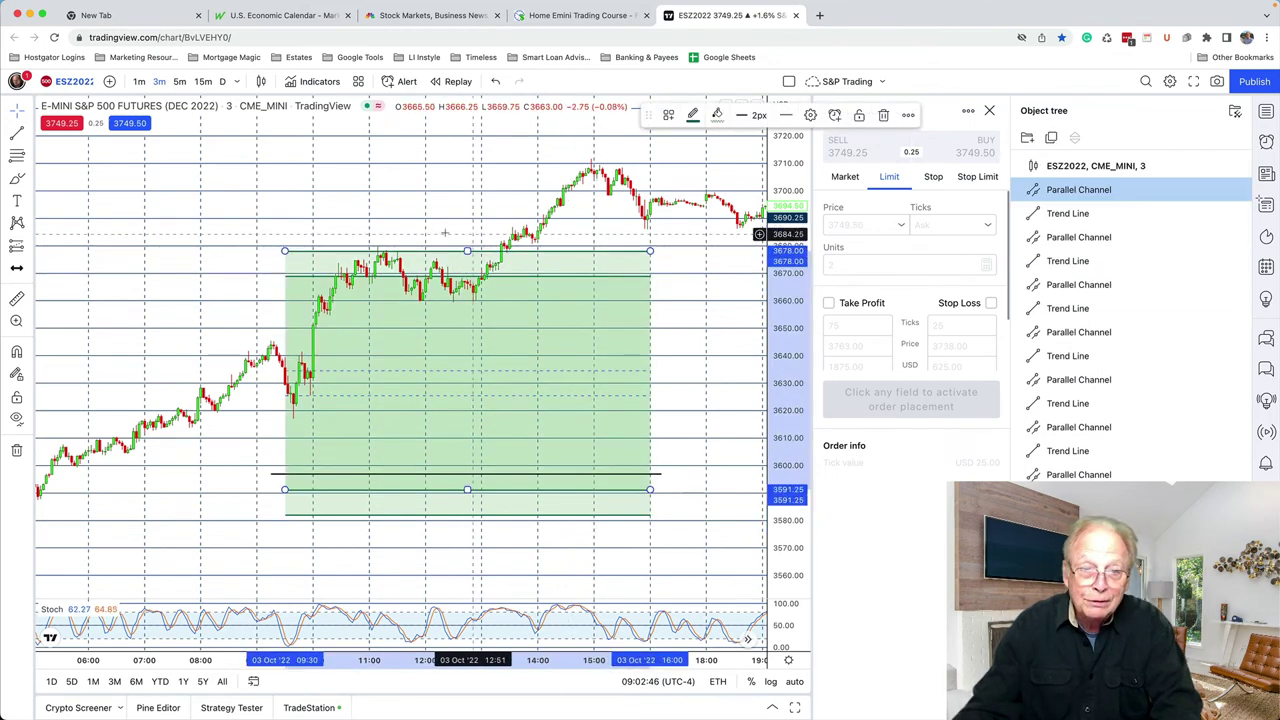
pyautogui.moveTo(438, 256); pyautogui.dragTo(438, 169)
pyautogui.click(260, 214)
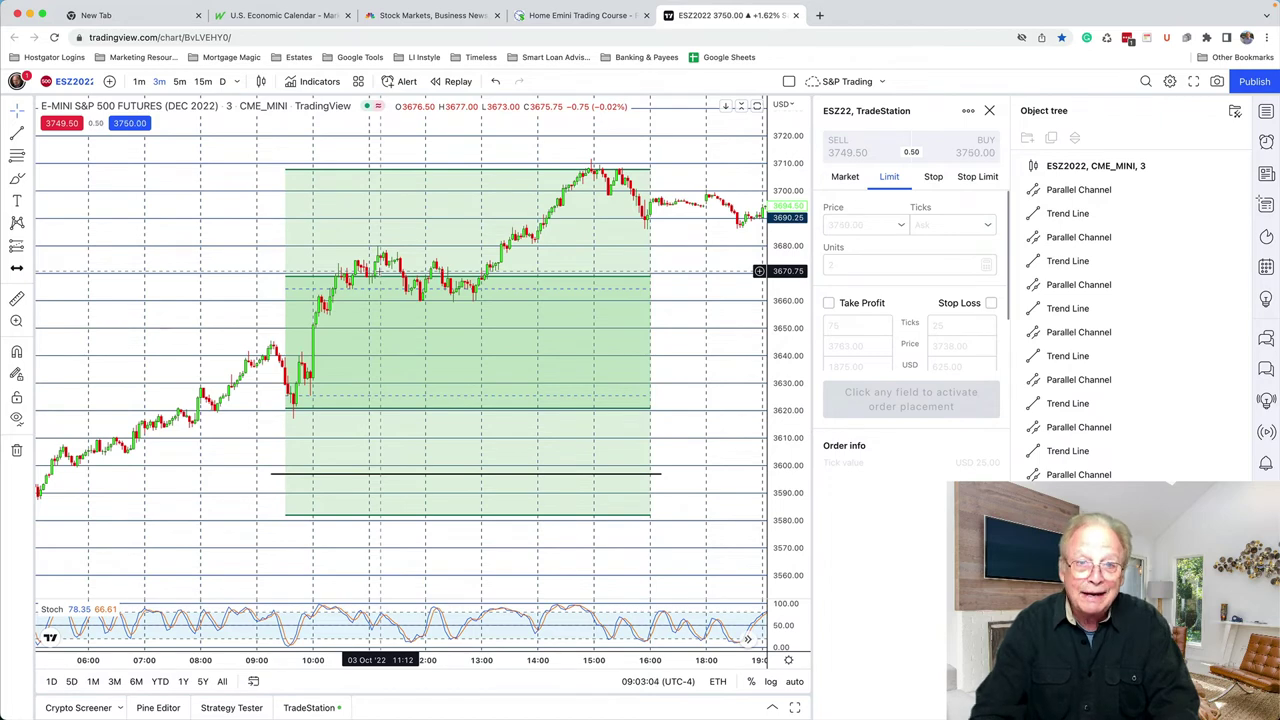
# Step: Check that the cloned zone spans the day's intraday low to high
pyautogui.click(380, 275)
pyautogui.hscroll(-2, 381, 282)
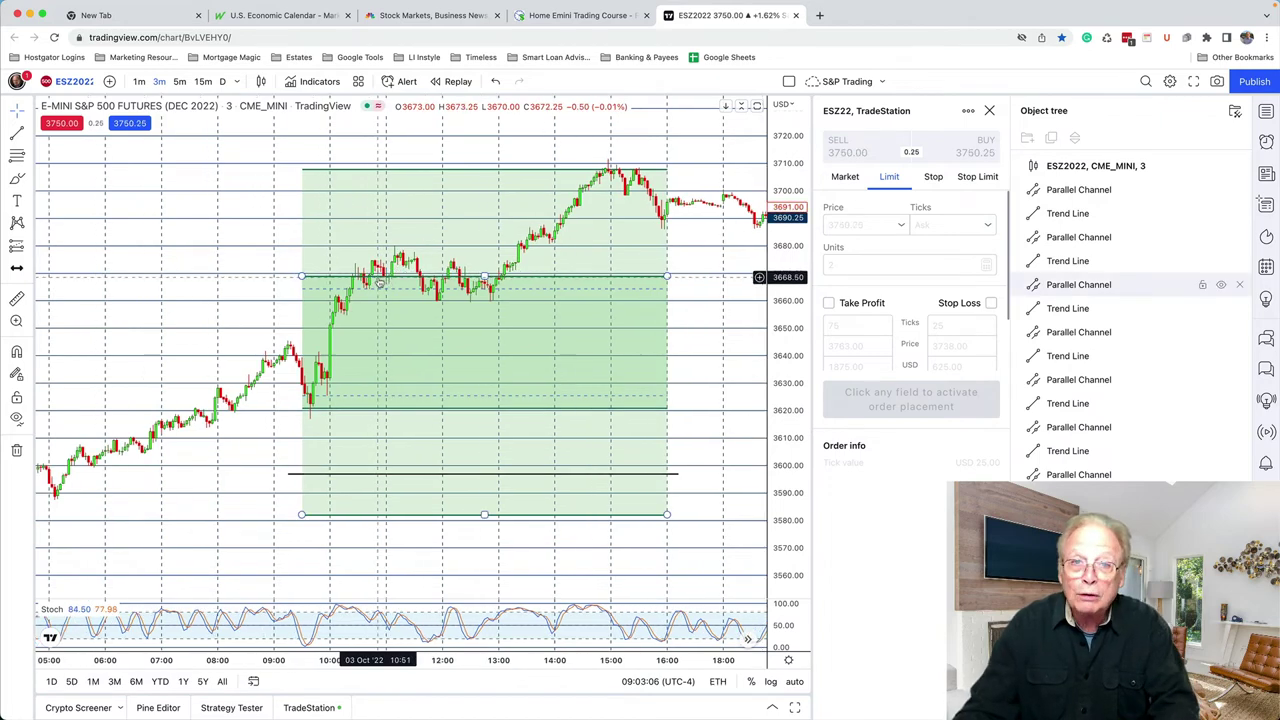
pyautogui.hscroll(-1, 380, 282)
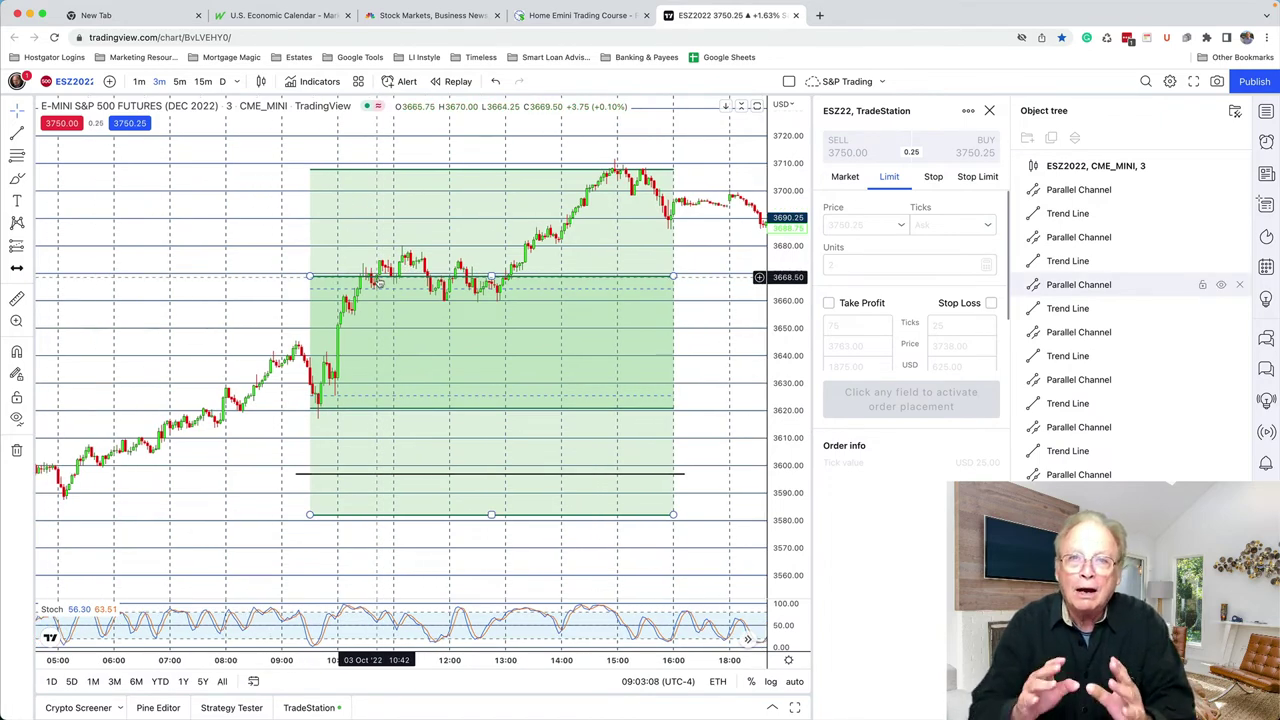
pyautogui.click(380, 283)
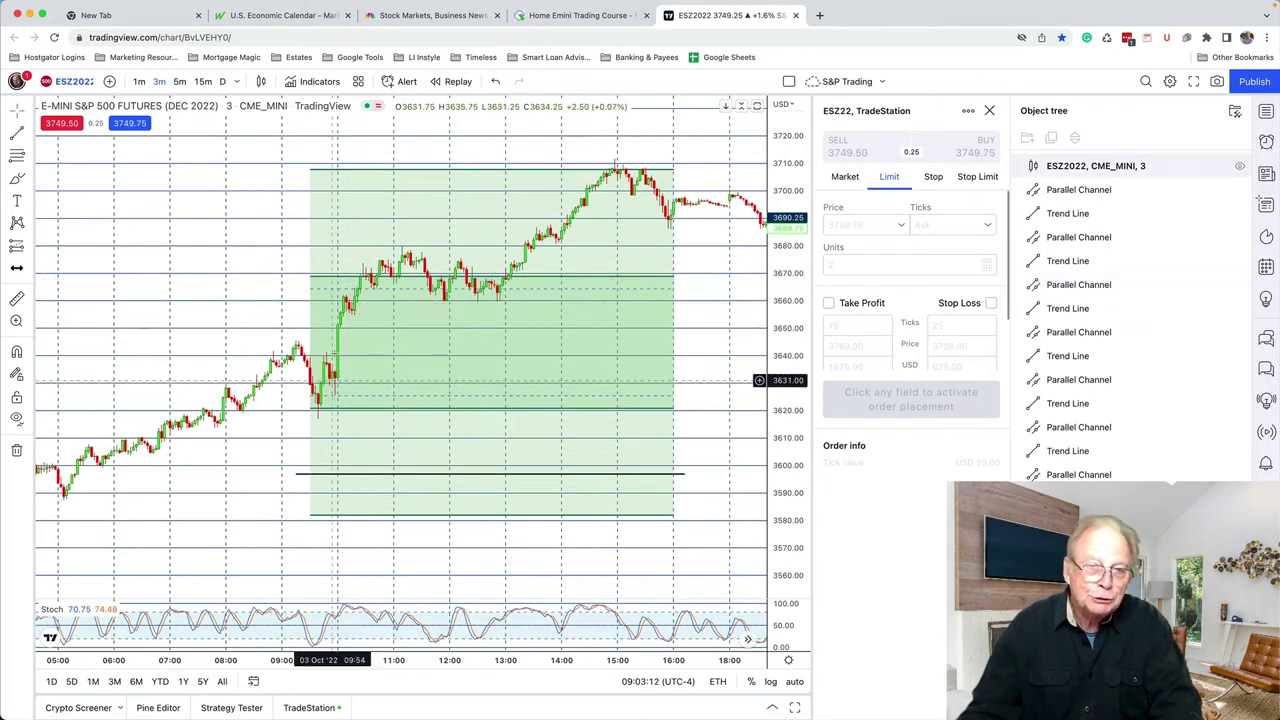
pyautogui.click(430, 170)
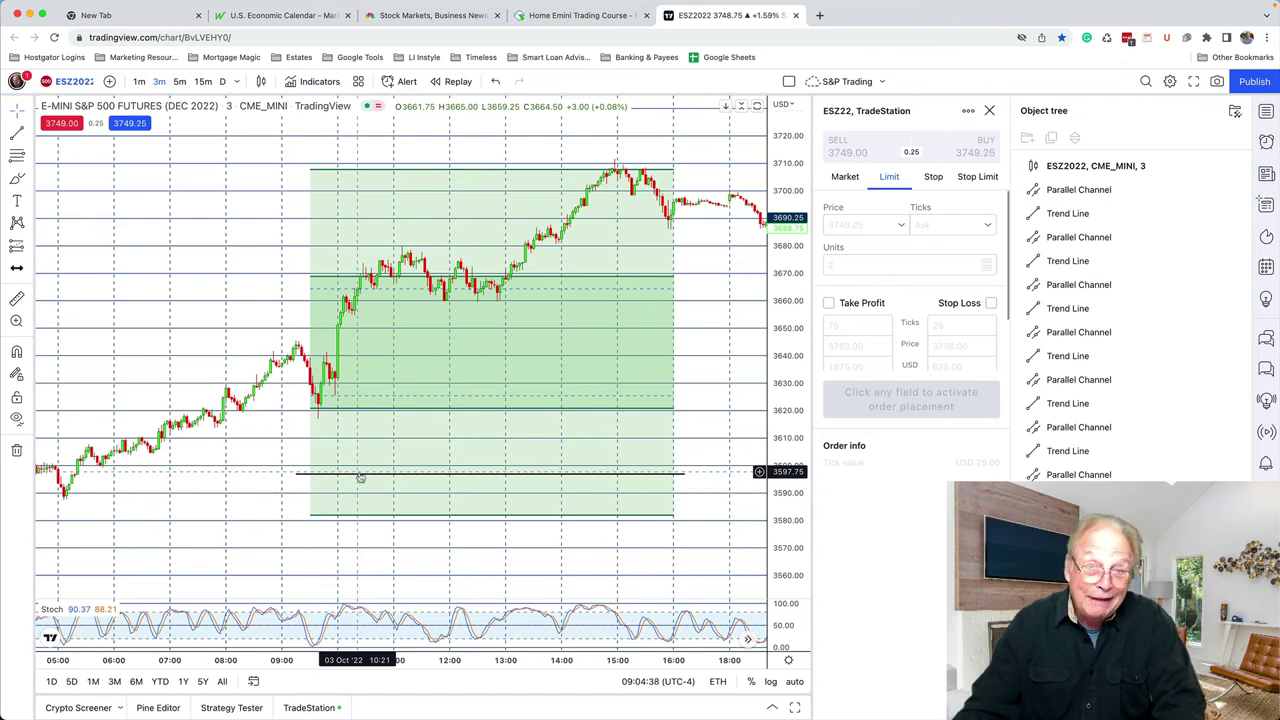
# Step: Nudge the black horizontal line in the original zone up to 3598.25
pyautogui.click(360, 474)
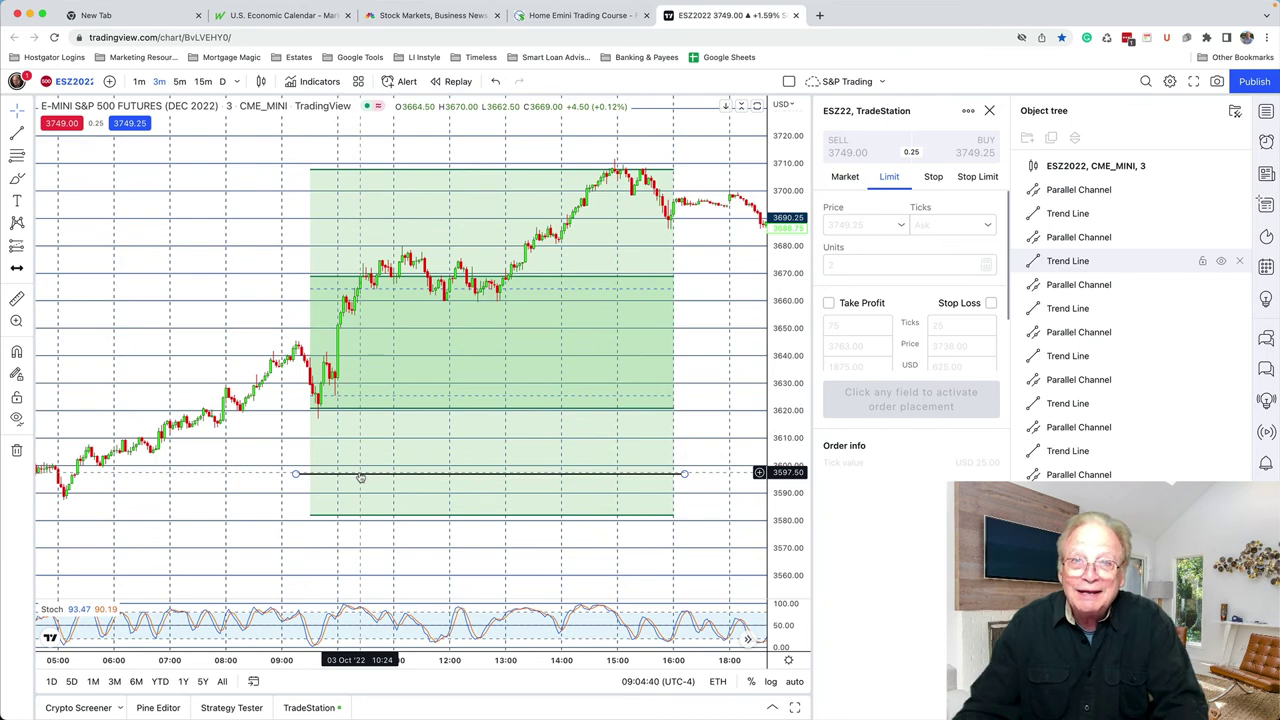
pyautogui.moveTo(360, 477); pyautogui.dragTo(360, 471)
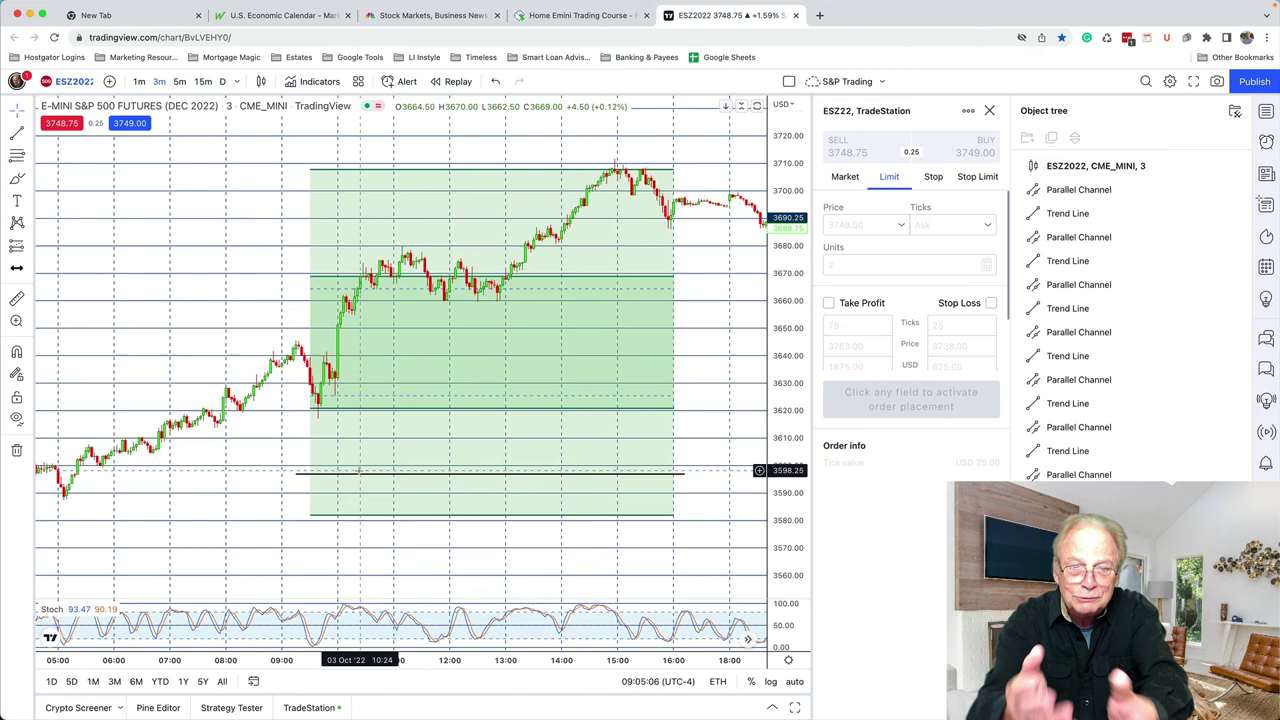
pyautogui.hscroll(1, 370, 500)
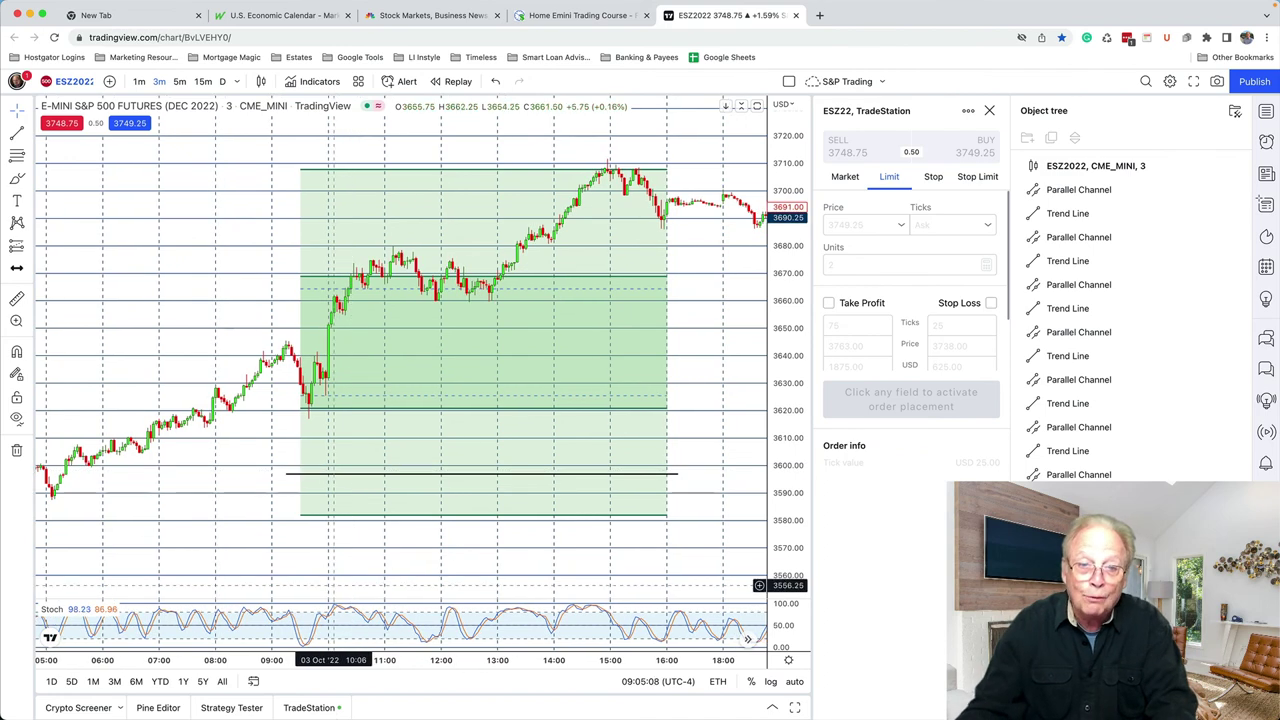